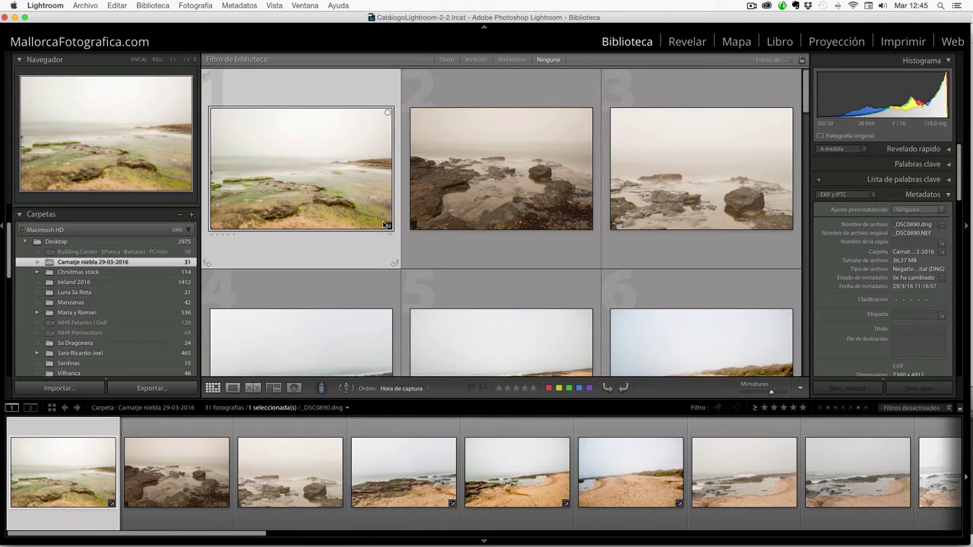
# Export the Carnatje niebla 29-03-2016 folder as a catalog, naming it 'Catalogo transitorio'
pyautogui.click(94, 263)
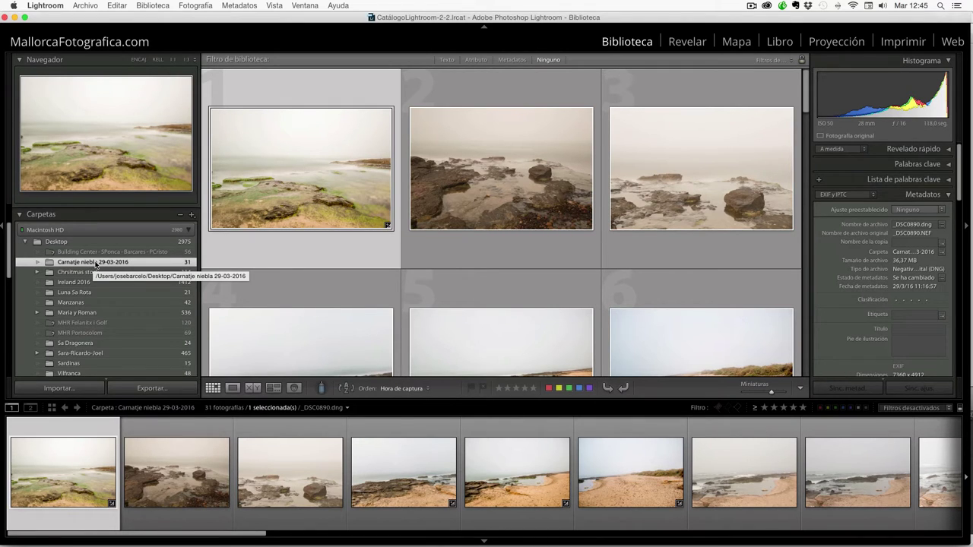
pyautogui.rightClick(95, 264)
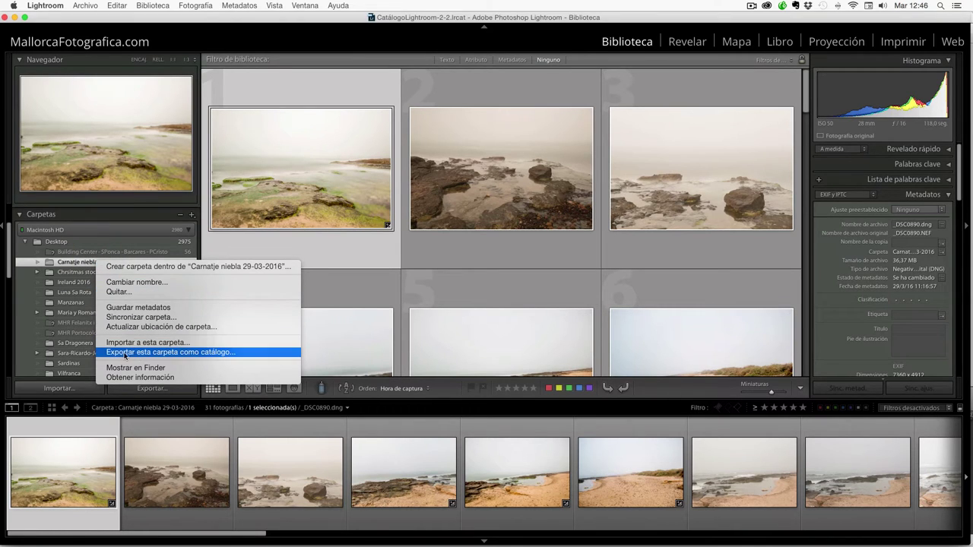
pyautogui.click(216, 357)
pyautogui.click(218, 354)
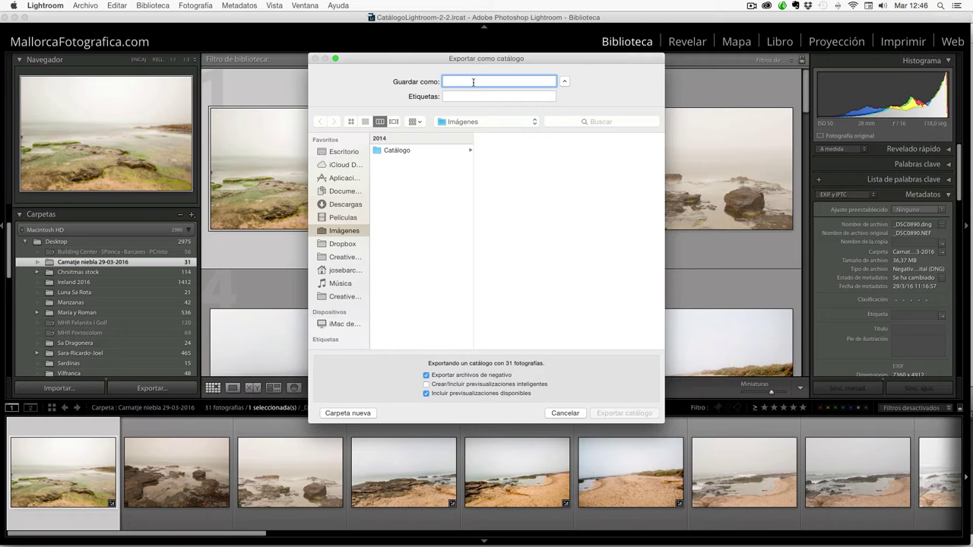
pyautogui.write('Ca')
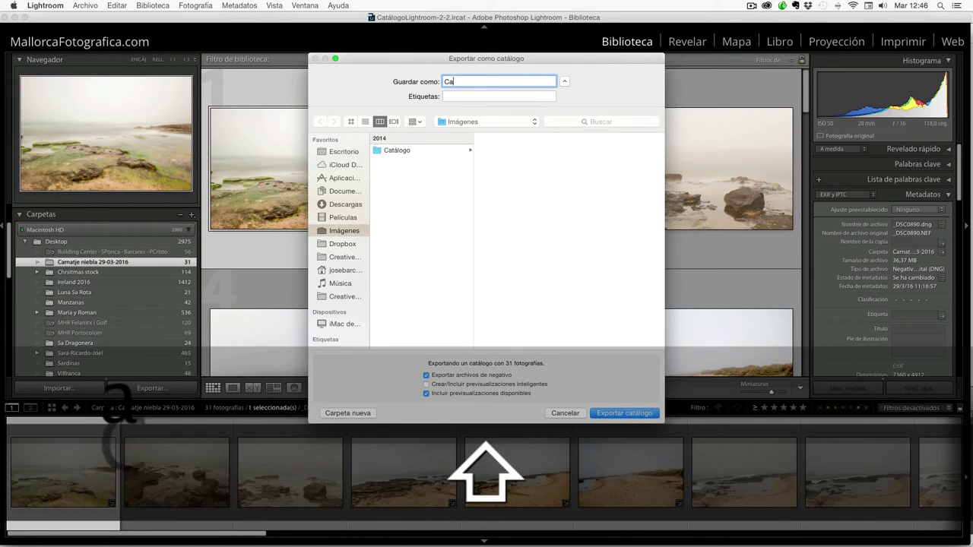
pyautogui.write('talogo')
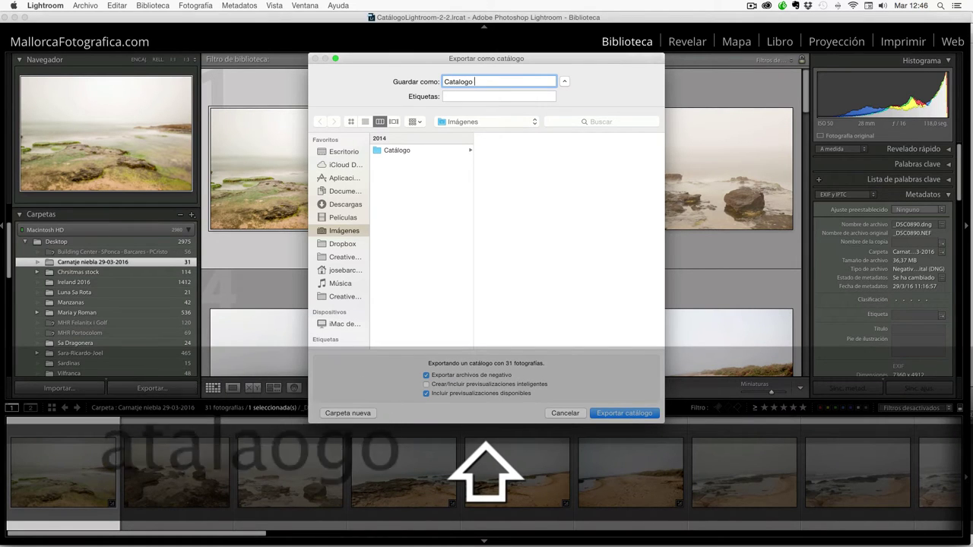
pyautogui.write(' transitorio')
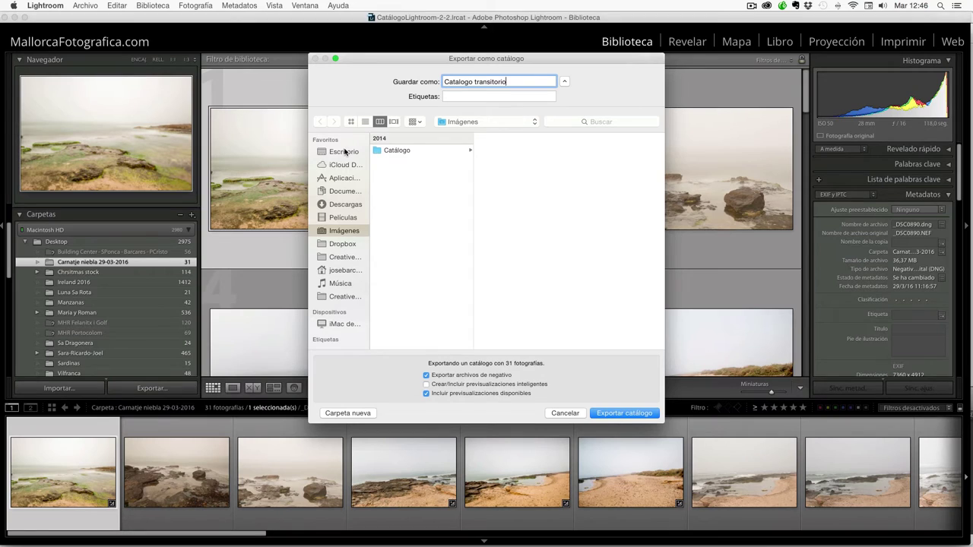
# Save the 'Catalogo transitorio' catalog export to Escritorio (Desktop)
pyautogui.click(345, 152)
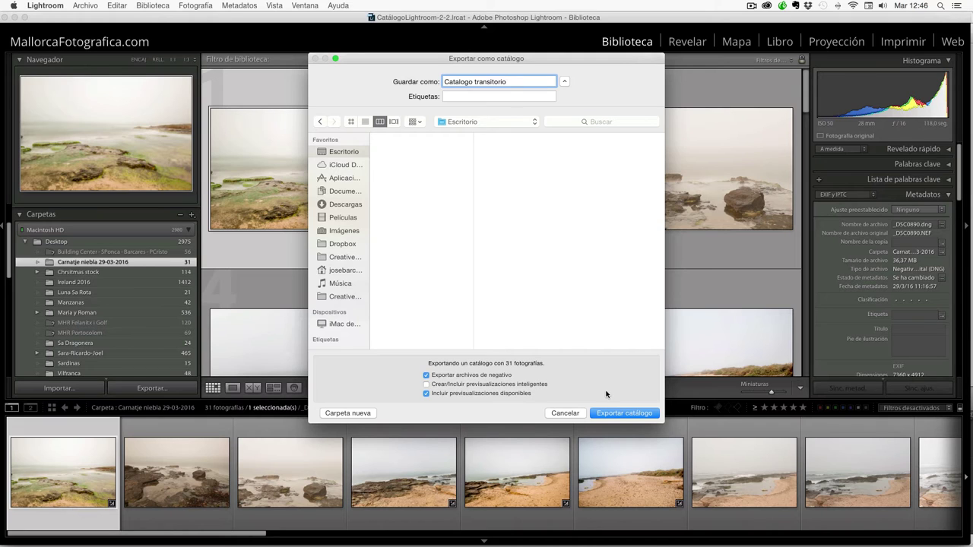
pyautogui.click(615, 415)
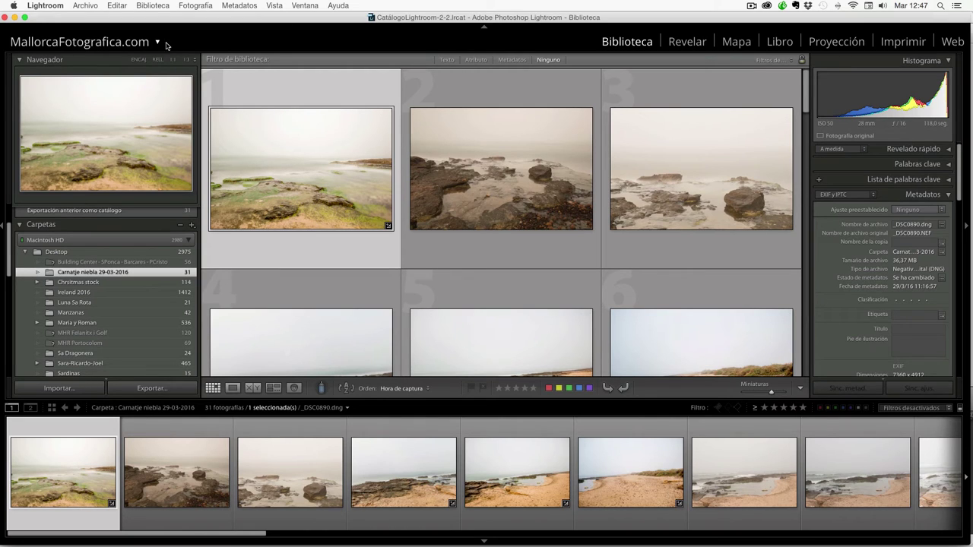
# Hide Lightroom and open the Catalogo transitorio folder on the Desktop
pyautogui.hotkey('ctrl', 'Right')
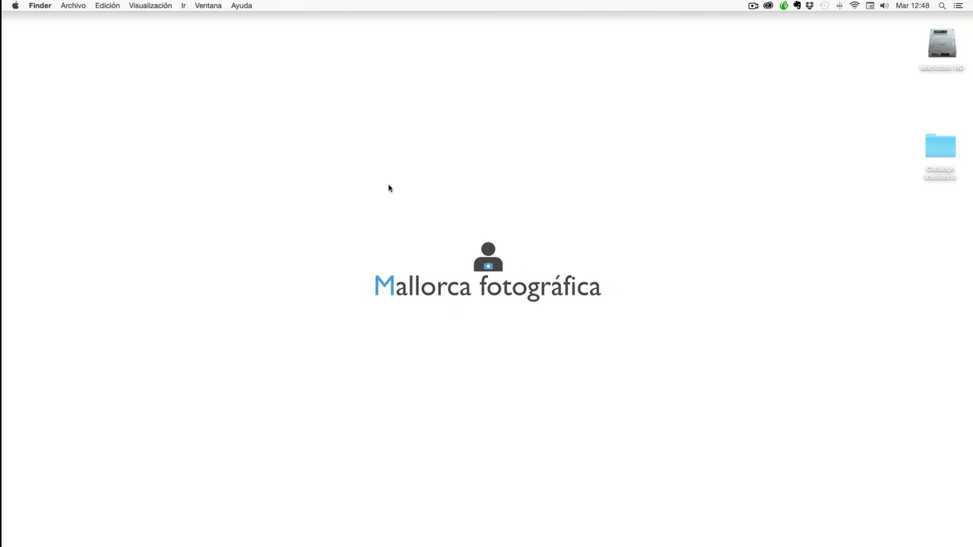
pyautogui.moveTo(937, 173); pyautogui.dragTo(493, 190)
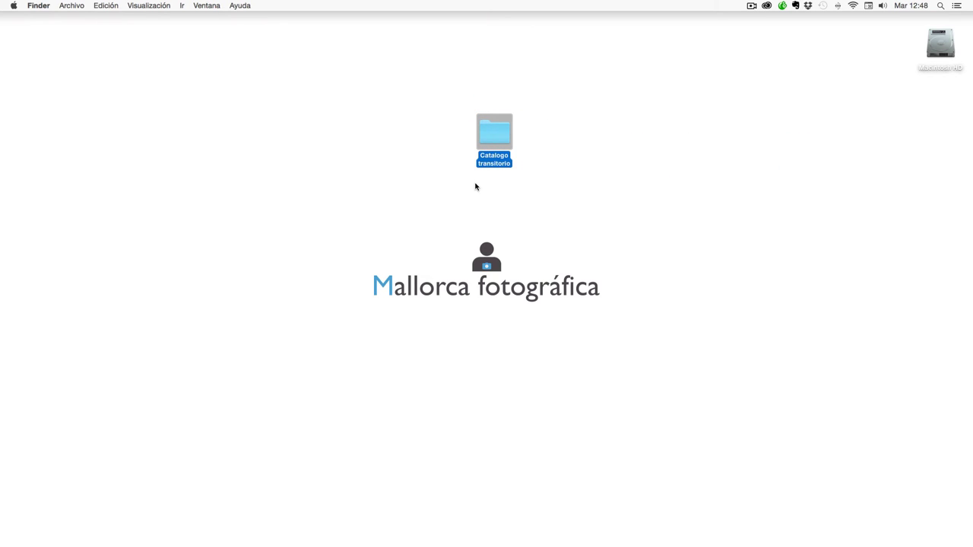
pyautogui.doubleClick(494, 137)
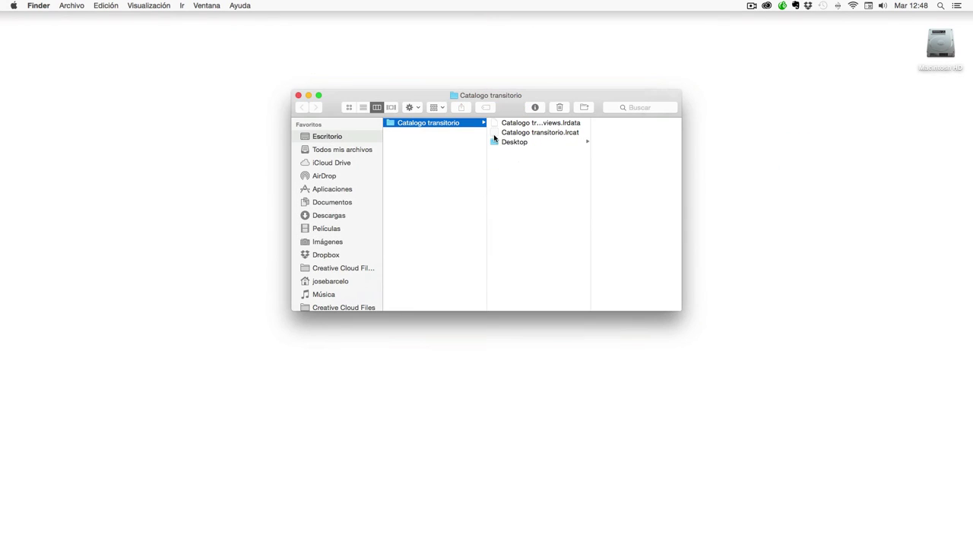
# Inspect the previews data, the .lrcat file and the copied Carnatje niebla 29-03-2016 photos
pyautogui.click(534, 122)
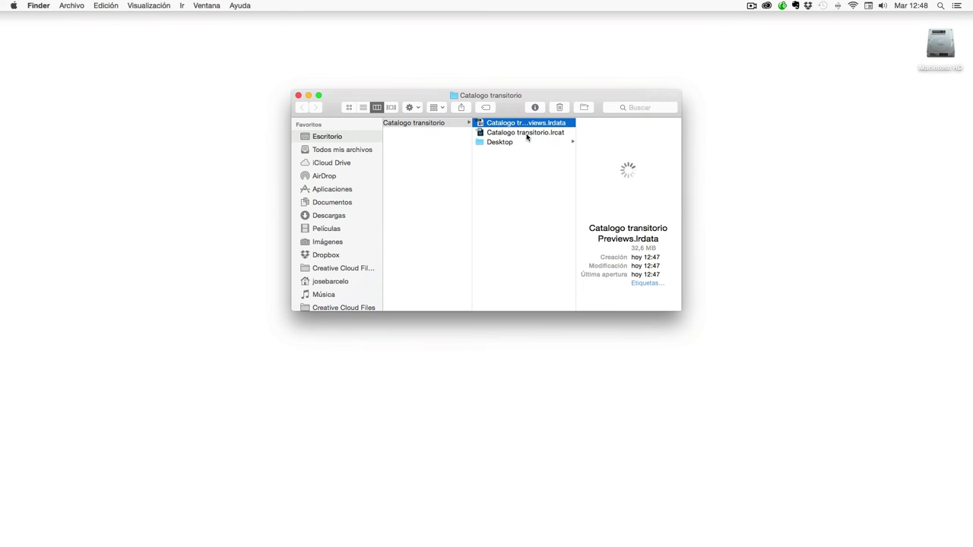
pyautogui.click(527, 135)
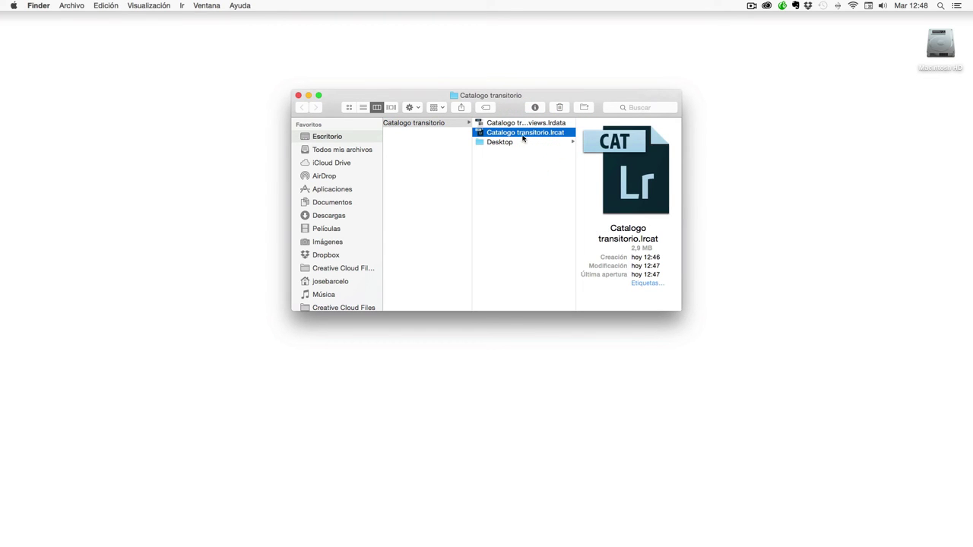
pyautogui.click(498, 144)
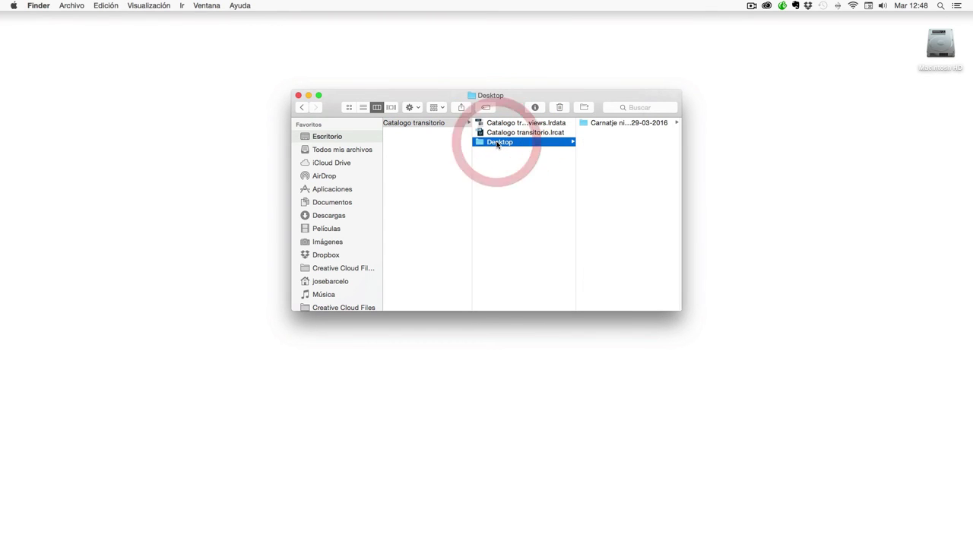
pyautogui.click(617, 123)
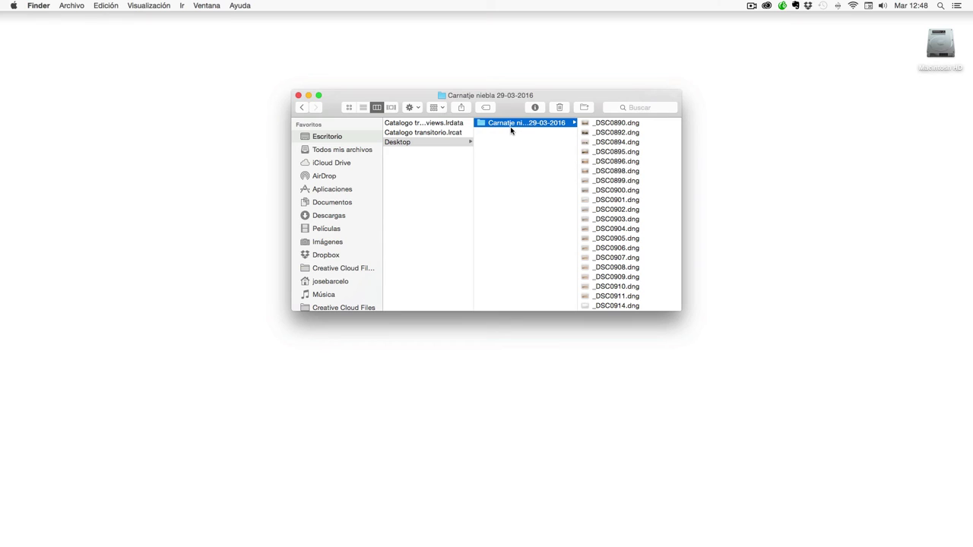
pyautogui.scroll(-5, 628, 202)
pyautogui.scroll(5, 629, 204)
# Recheck the .lrcat file, then navigate back to Escritorio showing only Catalogo transitorio
pyautogui.click(425, 135)
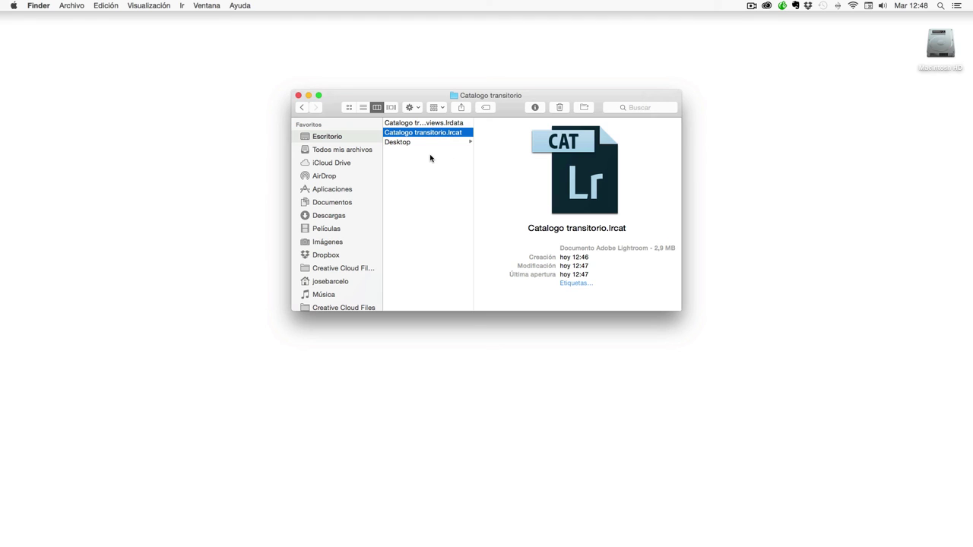
pyautogui.click(302, 107)
pyautogui.hscroll(-5, 433, 157)
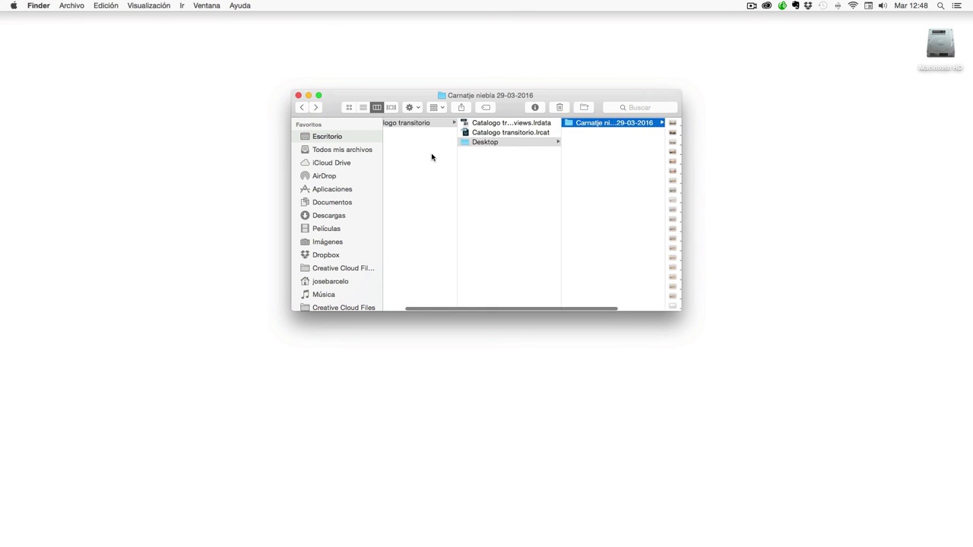
pyautogui.click(423, 124)
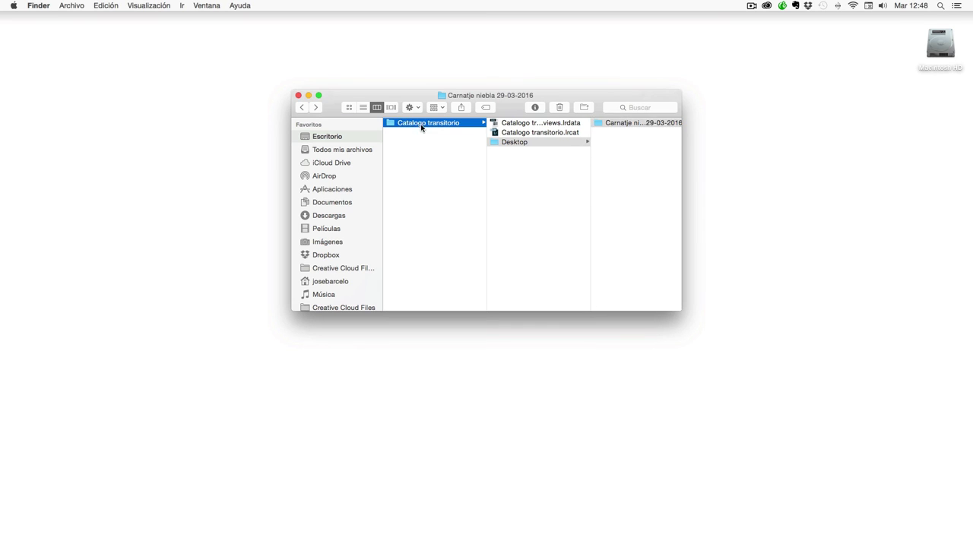
pyautogui.click(456, 226)
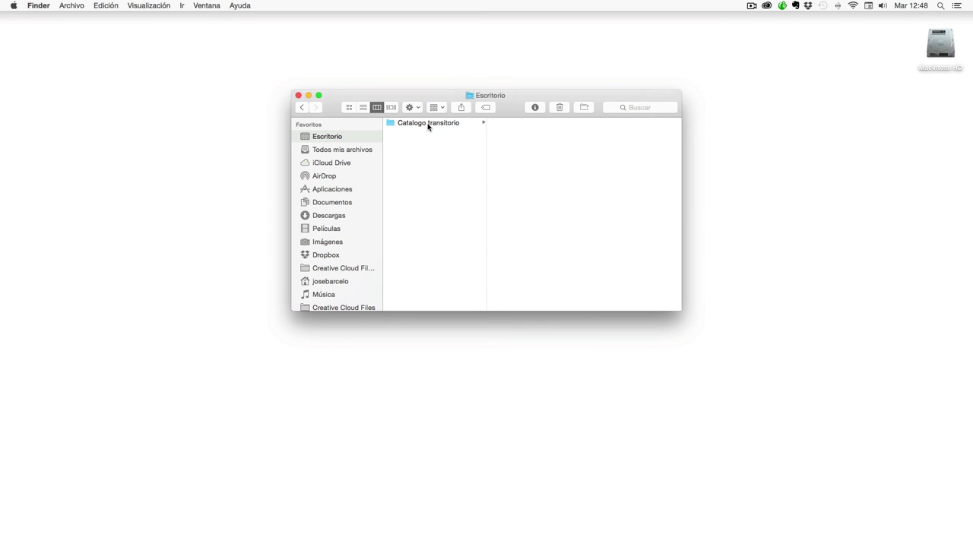